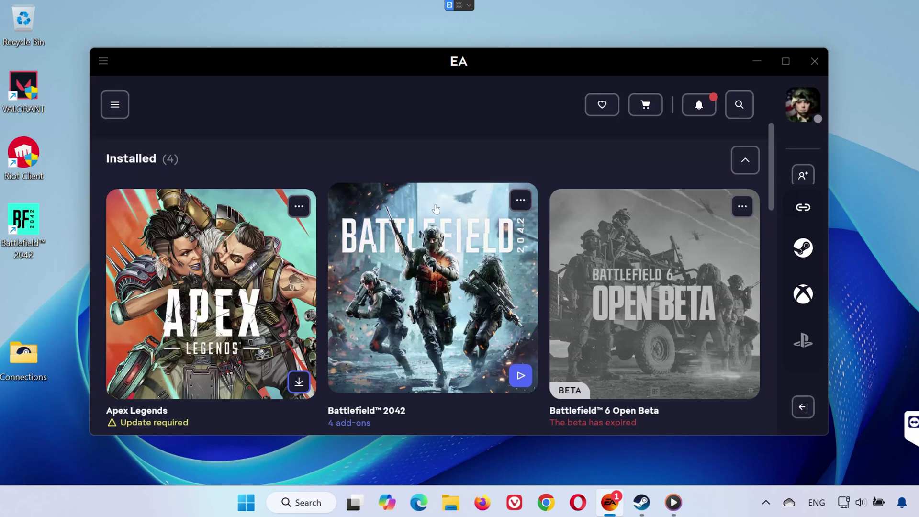
Open Battlefield 2042's game page and start a repair of its files
{"action": "left_click", "coordinate": [436, 206]}
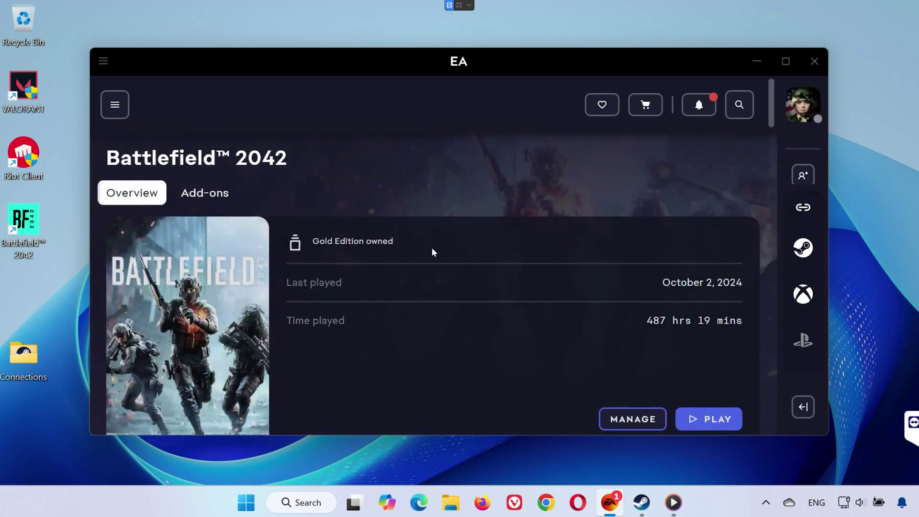
{"action": "left_click", "coordinate": [620, 419]}
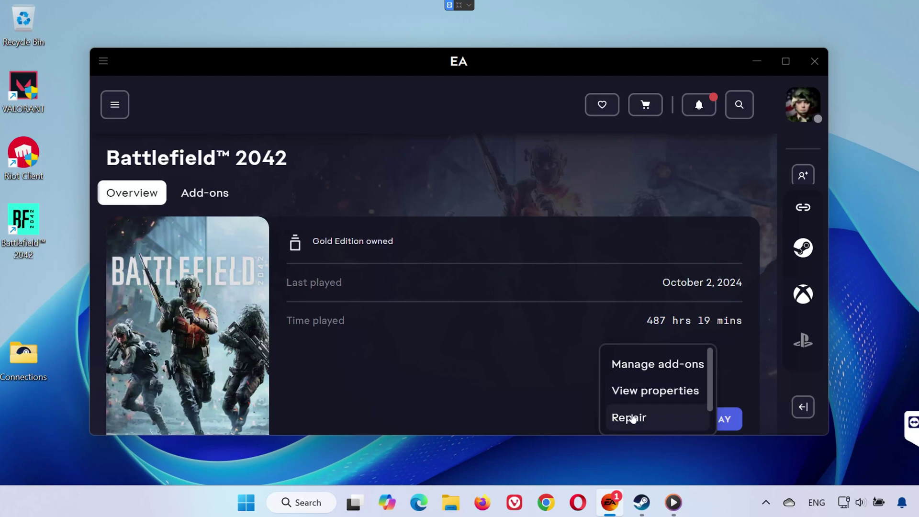
{"action": "left_click", "coordinate": [633, 417]}
{"action": "scroll", "coordinate": [613, 387], "scroll_direction": "down", "scroll_amount": 2}
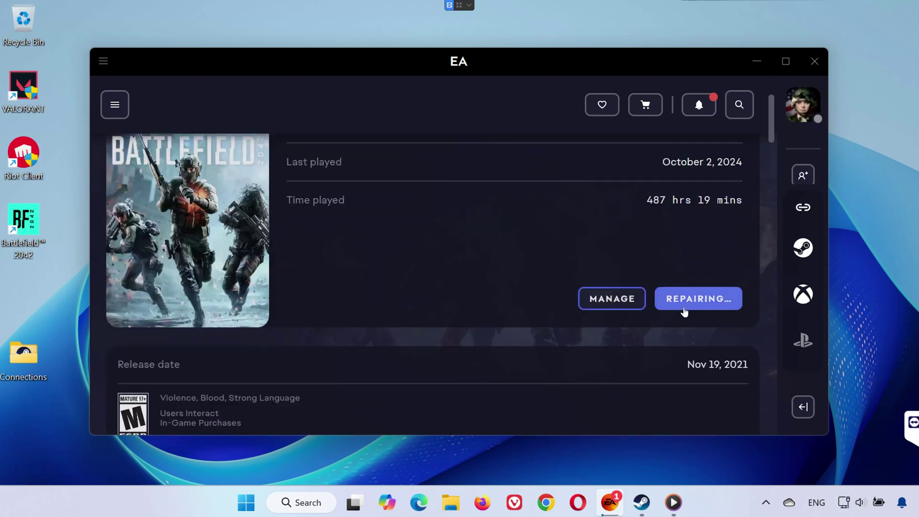
Verify the integrity of Wallpaper Engine's installed files in Steam
{"action": "left_click", "coordinate": [642, 503]}
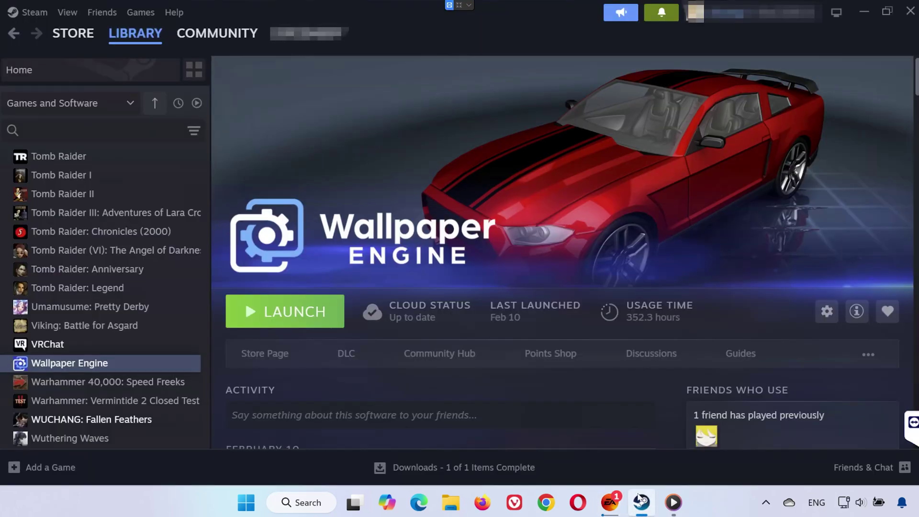
{"action": "right_click", "coordinate": [73, 365]}
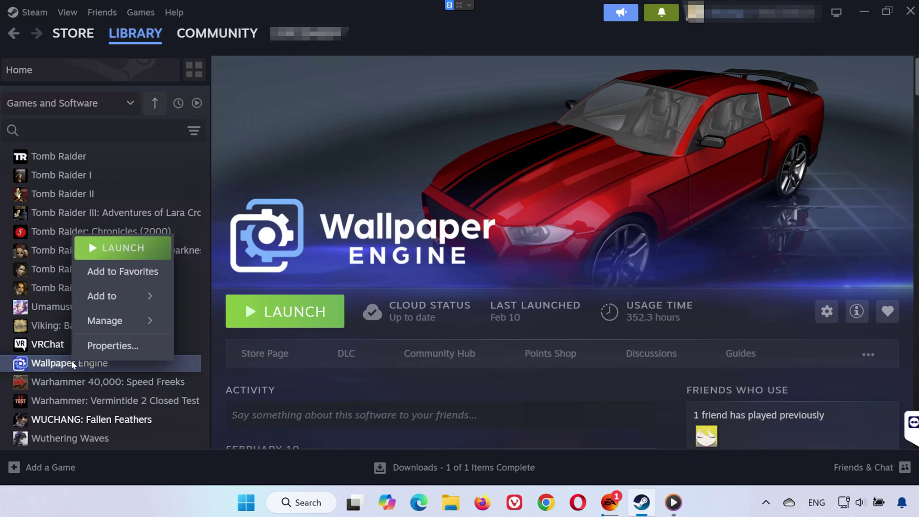
{"action": "left_click", "coordinate": [130, 349]}
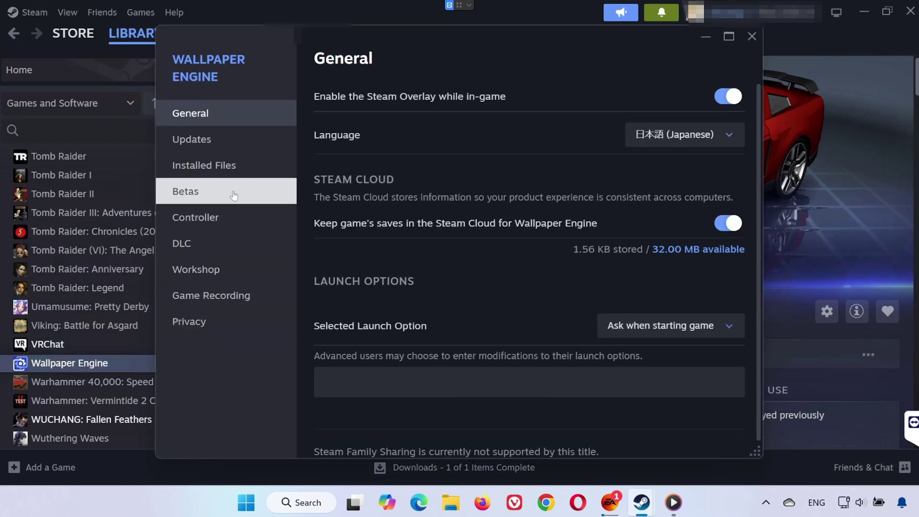
{"action": "left_click", "coordinate": [232, 167]}
{"action": "left_click", "coordinate": [636, 241]}
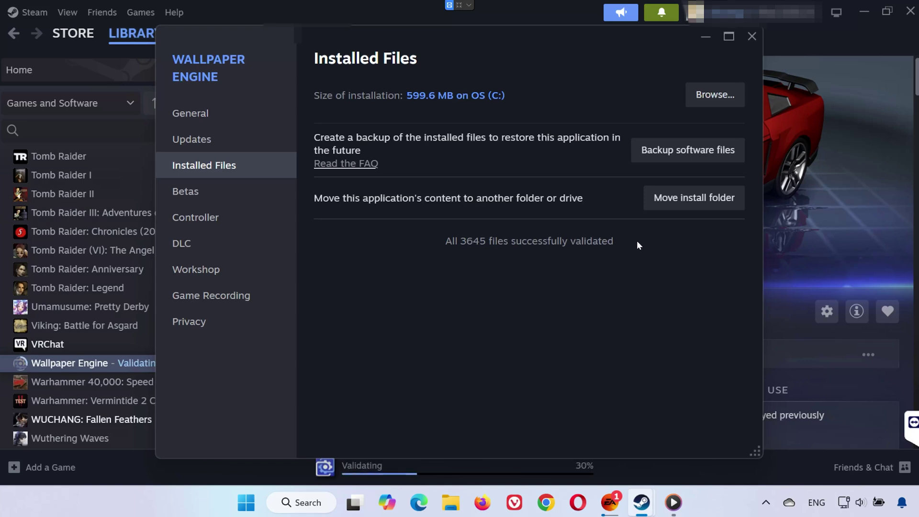
{"action": "left_click", "coordinate": [752, 36]}
Return to the EA app and open Battlefield 2042's properties
{"action": "left_click", "coordinate": [865, 11]}
{"action": "scroll", "coordinate": [468, 329], "scroll_direction": "up", "scroll_amount": 3}
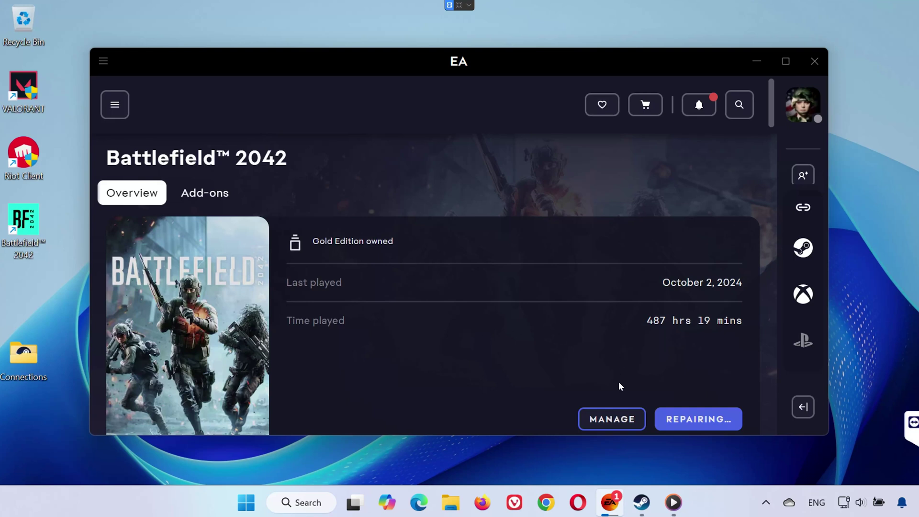
{"action": "left_click", "coordinate": [611, 418]}
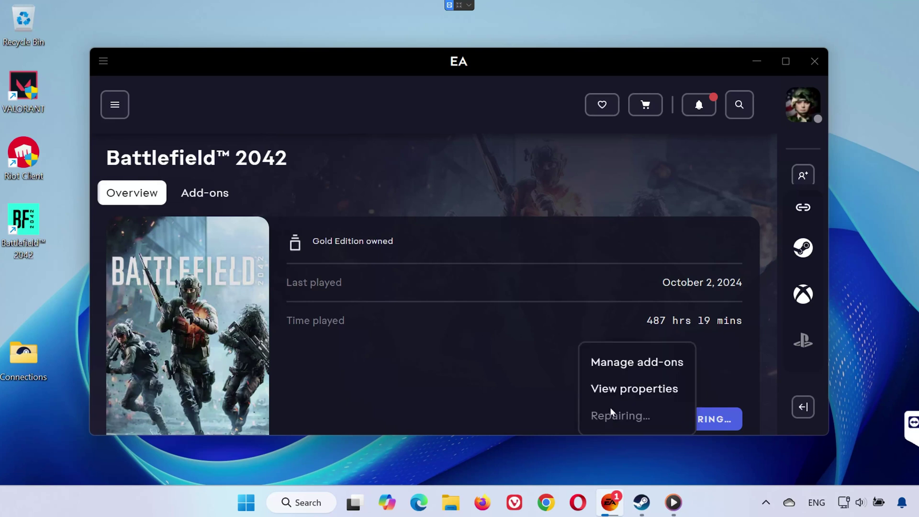
{"action": "left_click", "coordinate": [614, 390]}
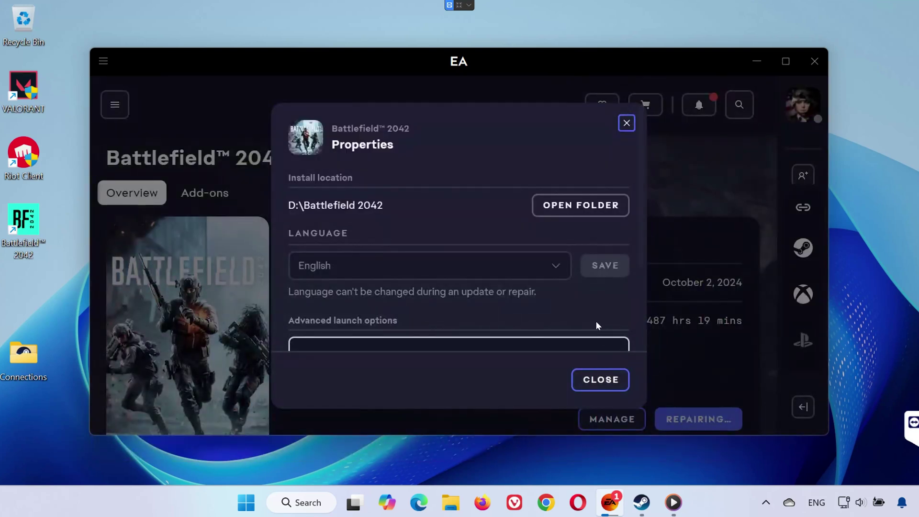
Enable 'Run this program as an administrator' and 'Disable fullscreen optimizations' on BF2042.exe, then apply
{"action": "left_click", "coordinate": [573, 210]}
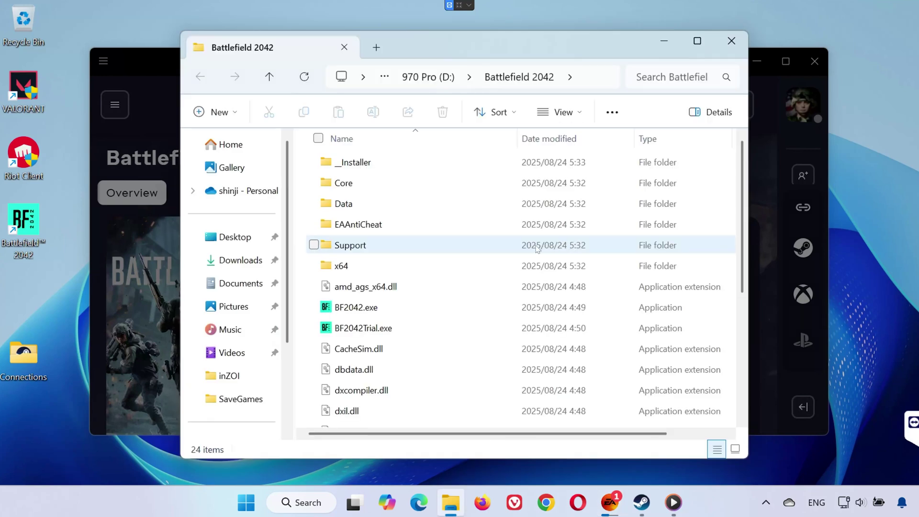
{"action": "left_click", "coordinate": [375, 314]}
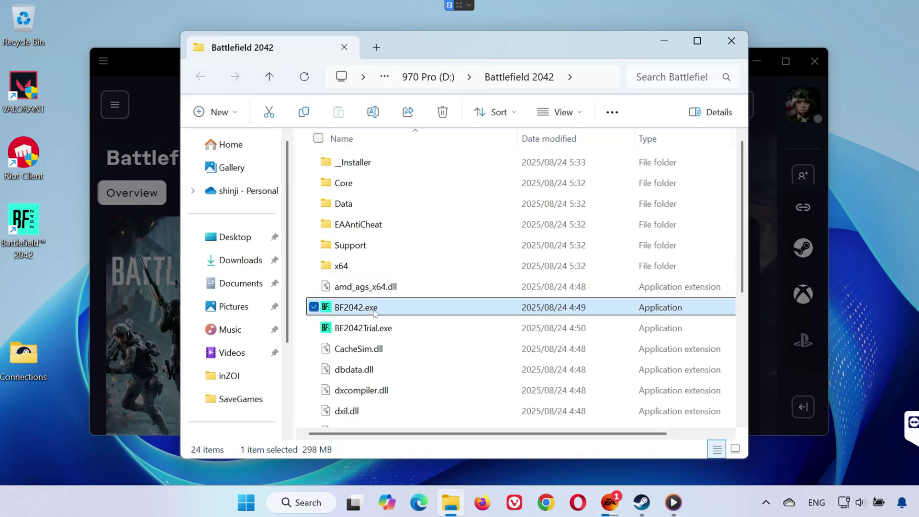
{"action": "right_click", "coordinate": [375, 314]}
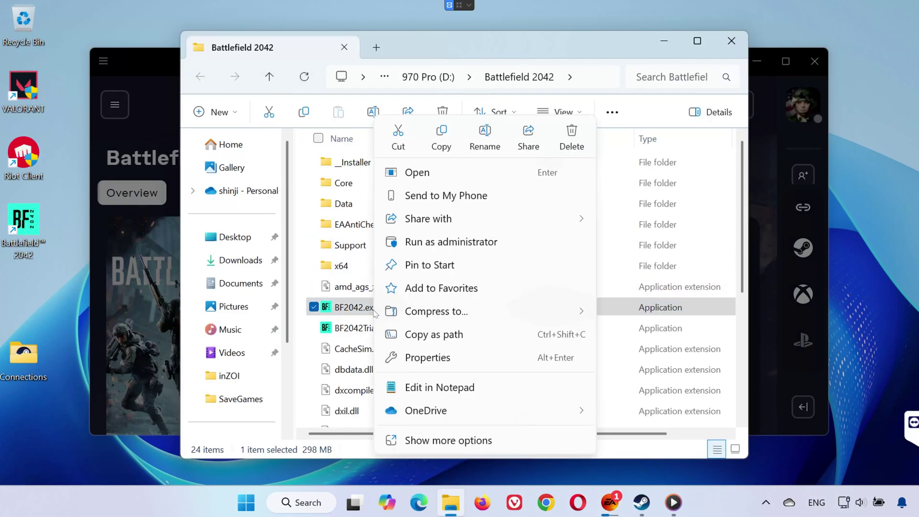
{"action": "left_click", "coordinate": [414, 359]}
{"action": "left_click", "coordinate": [511, 113]}
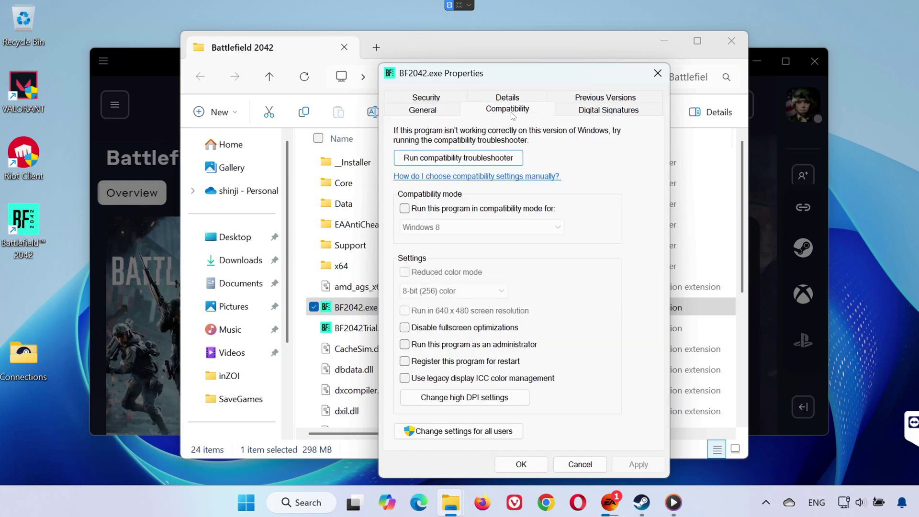
{"action": "left_click", "coordinate": [459, 347]}
{"action": "left_click", "coordinate": [427, 328]}
{"action": "left_click", "coordinate": [639, 464]}
{"action": "left_click", "coordinate": [521, 464]}
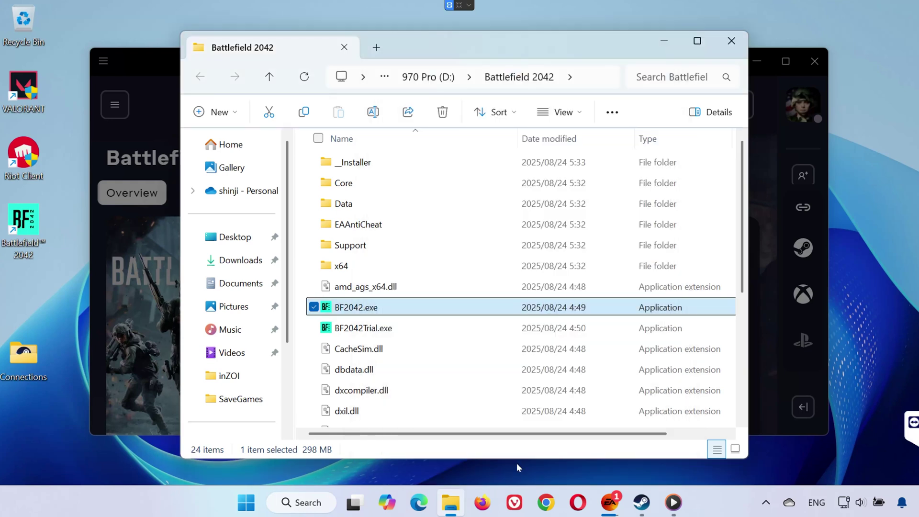
Reopen Wallpaper Engine's properties in Steam
{"action": "mouse_move", "coordinate": [642, 502]}
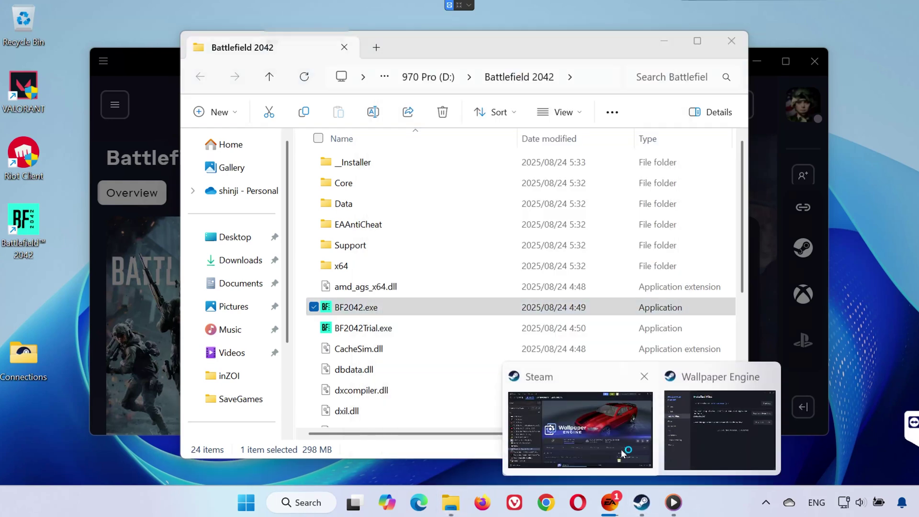
{"action": "left_click", "coordinate": [567, 459]}
{"action": "right_click", "coordinate": [145, 362]}
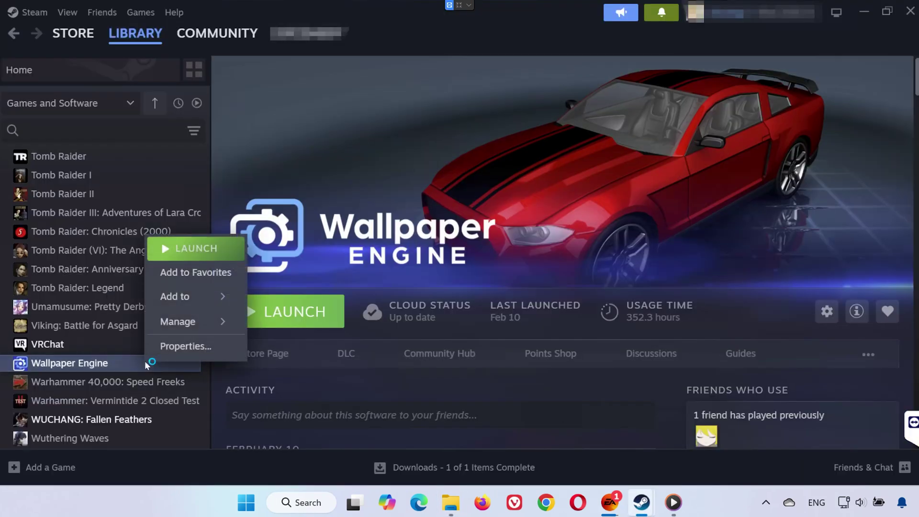
{"action": "left_click", "coordinate": [184, 349]}
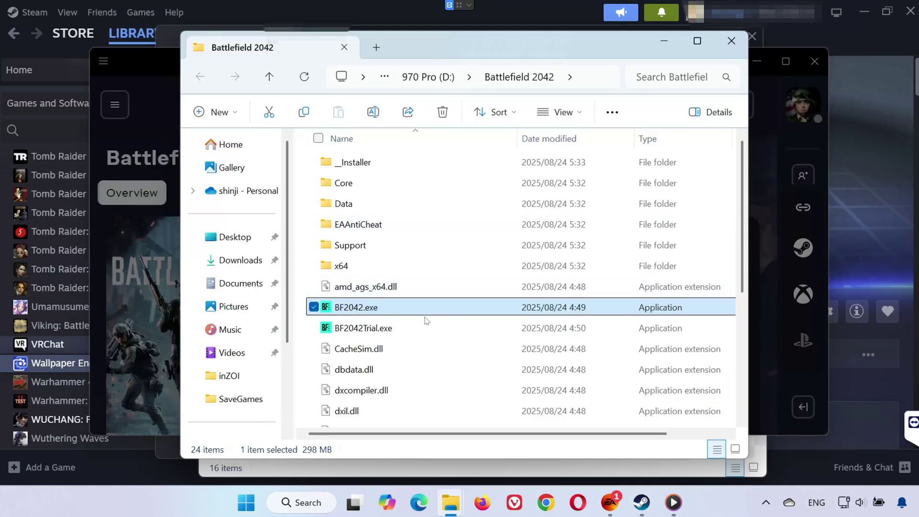
Reopen the Compatibility settings of BF2042.exe in File Explorer
{"action": "right_click", "coordinate": [430, 311]}
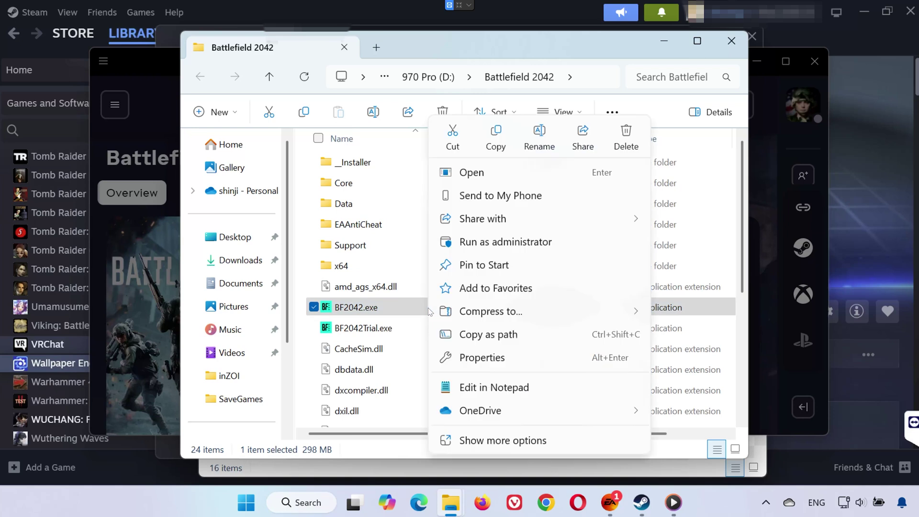
{"action": "left_click", "coordinate": [483, 358]}
{"action": "left_click", "coordinate": [552, 116]}
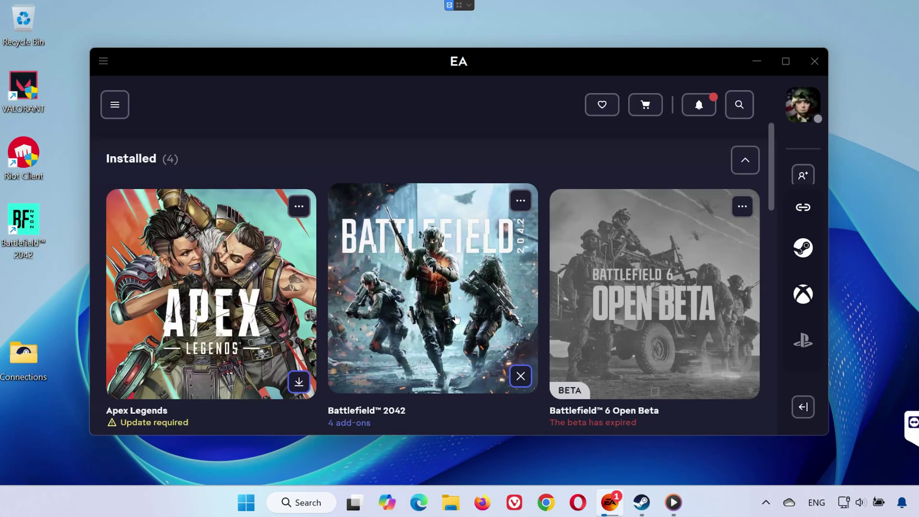
Open the Battlefield 2042 page to check the repair is still running
{"action": "left_click", "coordinate": [456, 319]}
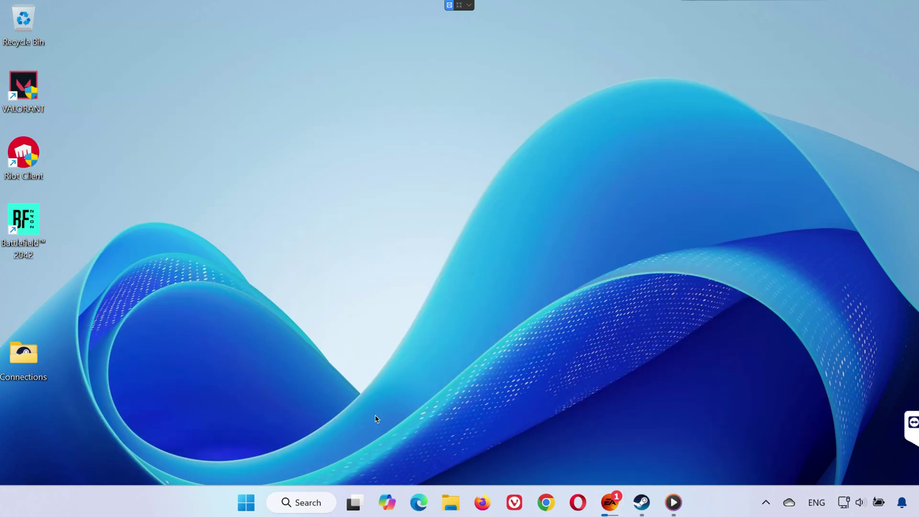
Search automatically for a newer NVIDIA GeForce RTX 2060 driver in Device Manager
{"action": "left_click", "coordinate": [247, 503]}
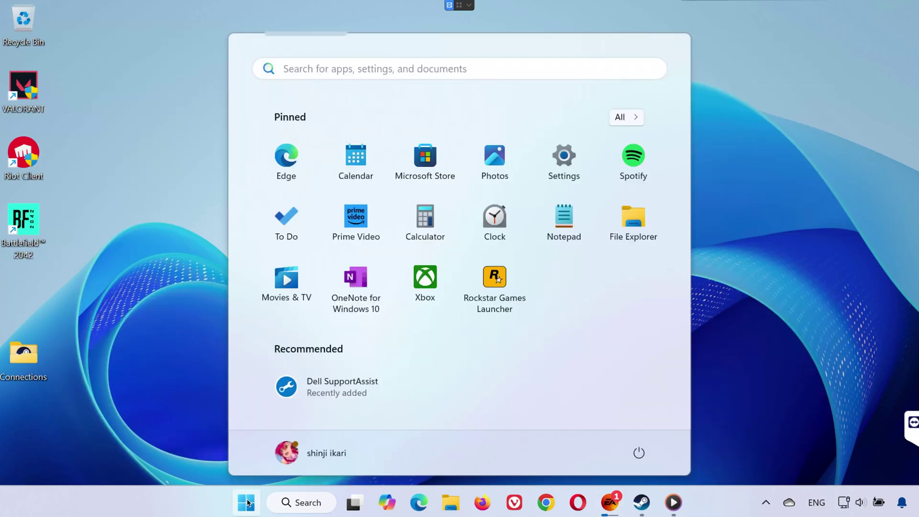
{"action": "type", "text": "dev"}
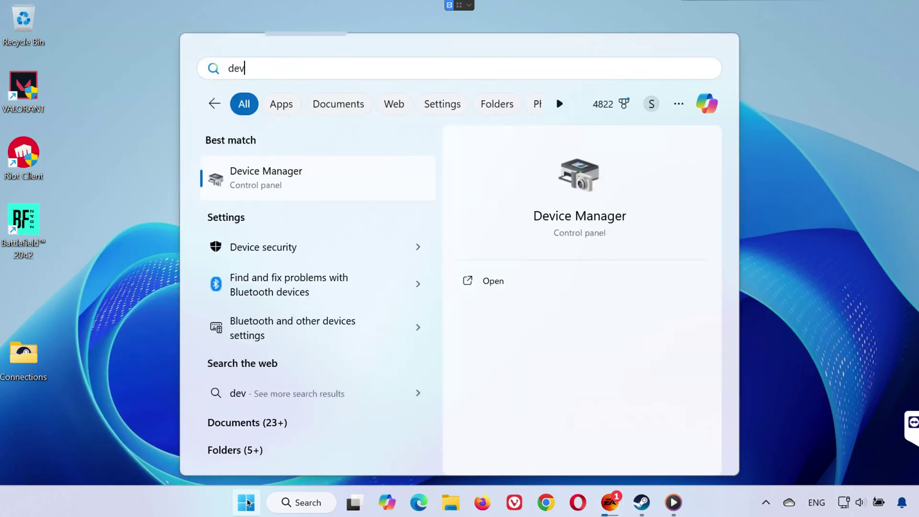
{"action": "key", "text": "Return"}
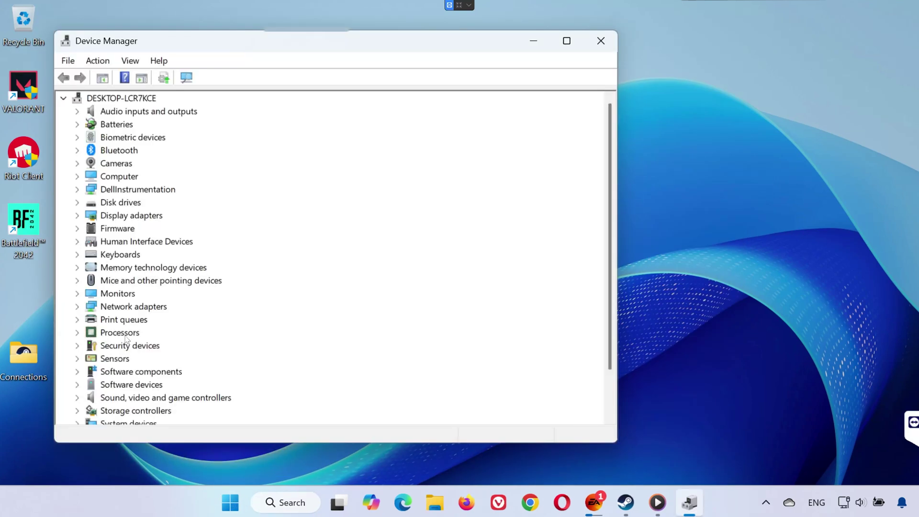
{"action": "left_click", "coordinate": [76, 216]}
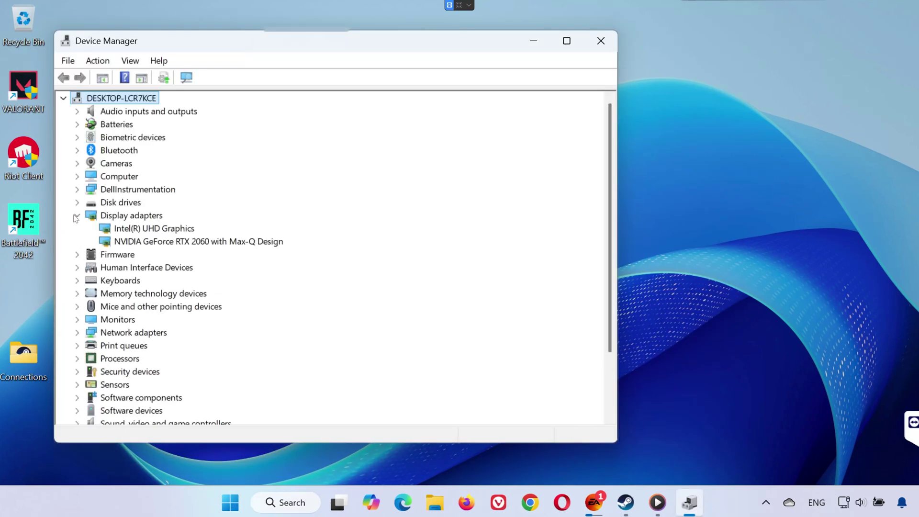
{"action": "right_click", "coordinate": [140, 244]}
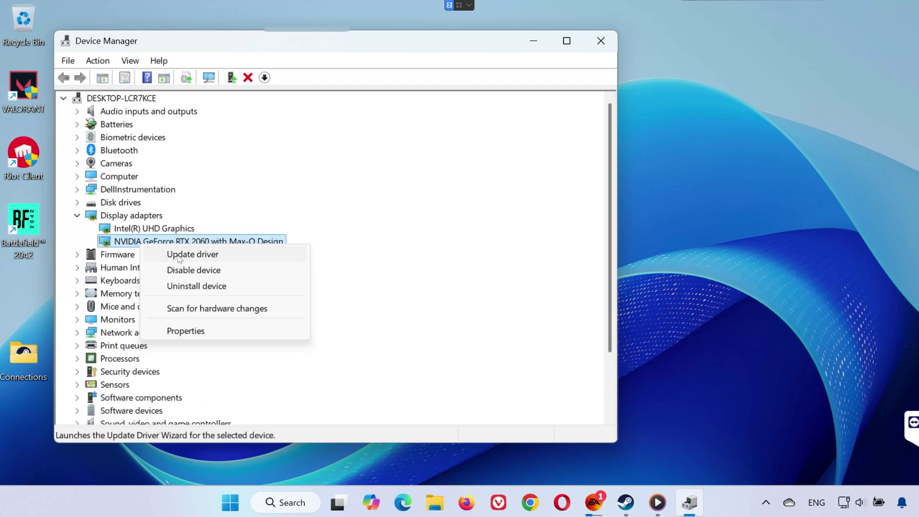
{"action": "left_click", "coordinate": [163, 257]}
{"action": "left_click", "coordinate": [292, 216]}
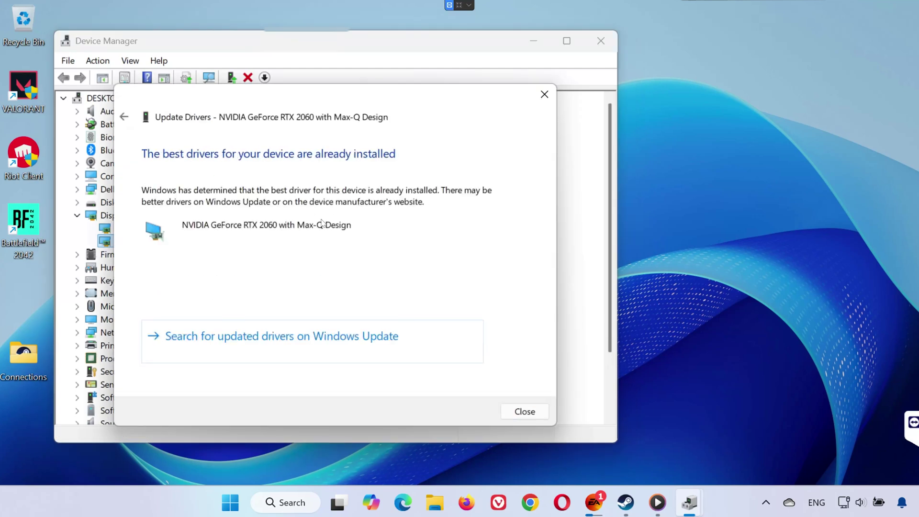
{"action": "left_click", "coordinate": [544, 96]}
Check for driver updates on the NVIDIA App Drivers page, finding Game Ready Driver 581.08
{"action": "left_click", "coordinate": [601, 40]}
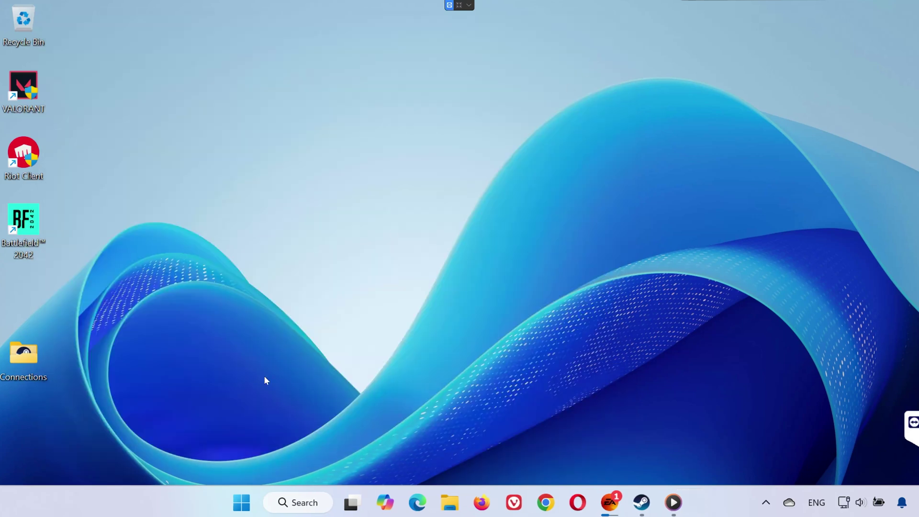
{"action": "left_click", "coordinate": [245, 501]}
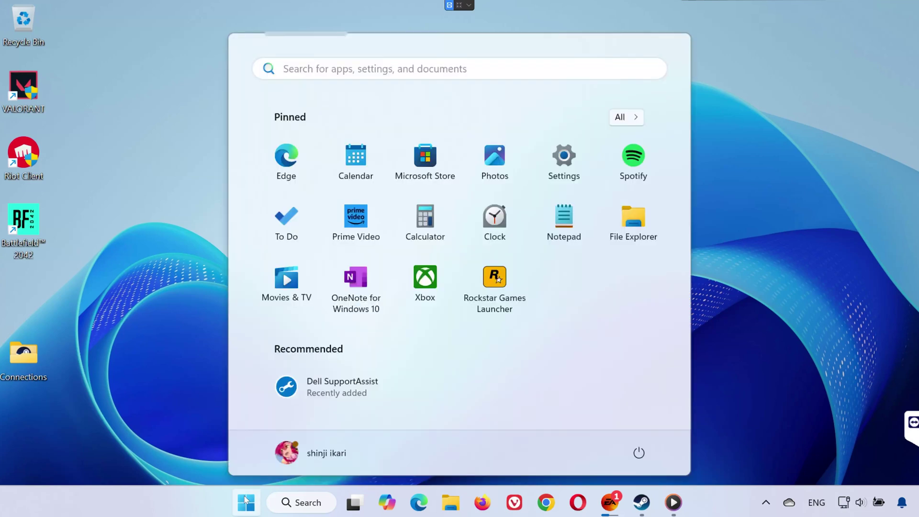
{"action": "type", "text": "nvi"}
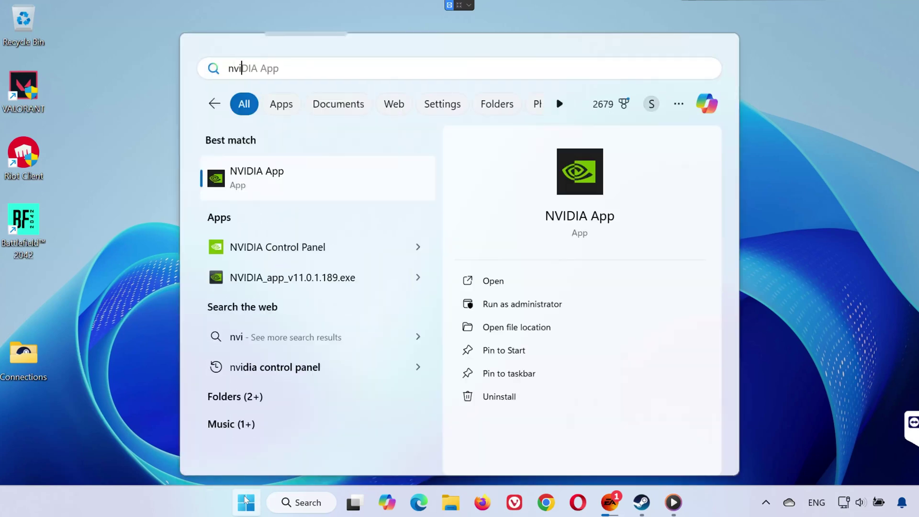
{"action": "key", "text": "Return"}
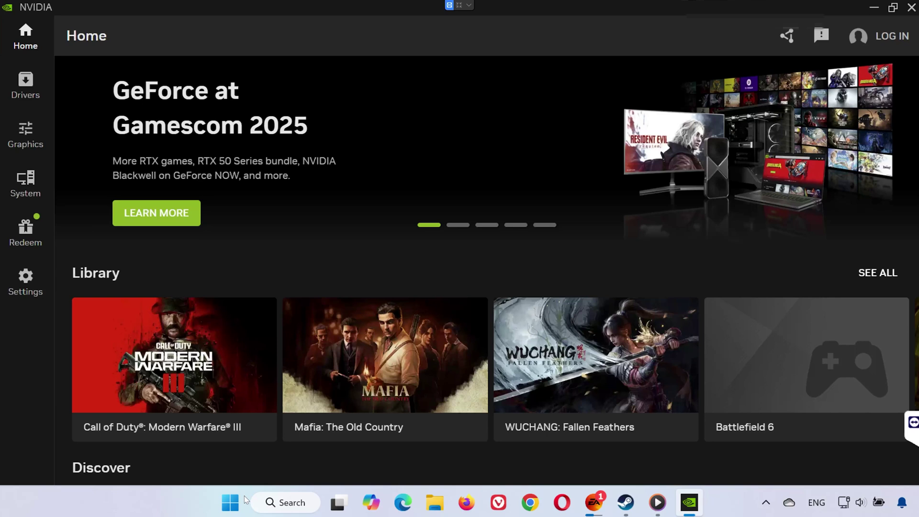
{"action": "left_click", "coordinate": [25, 85]}
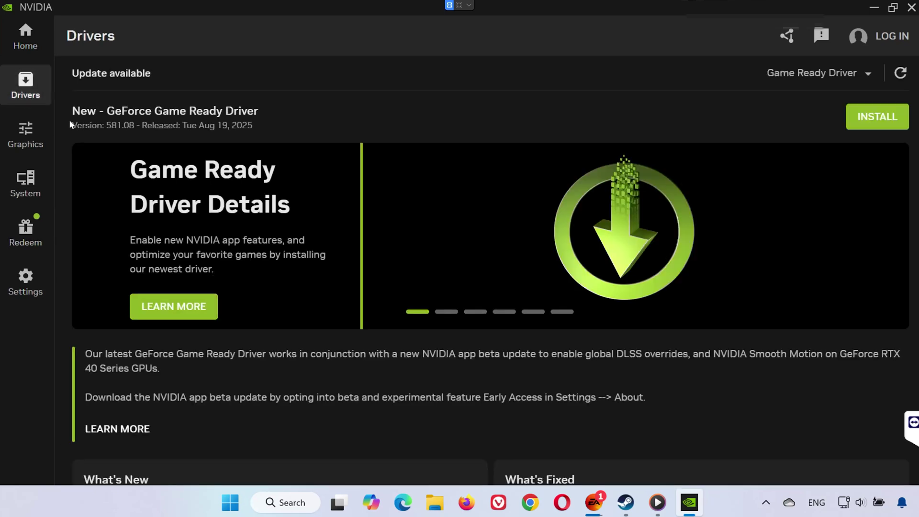
{"action": "left_click", "coordinate": [901, 74]}
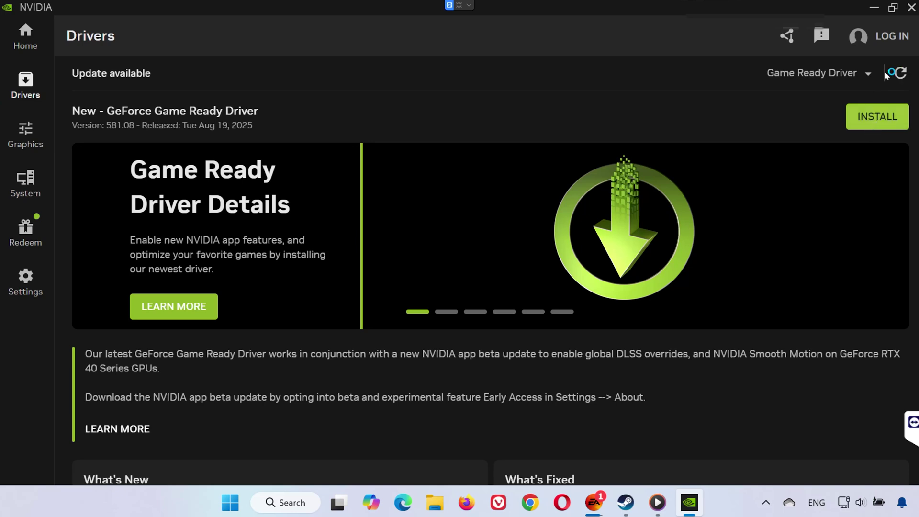
Download VC_redist.x86.exe and VC_redist.x64.exe from Microsoft's Visual C++ Redistributable page
{"action": "left_click", "coordinate": [911, 7]}
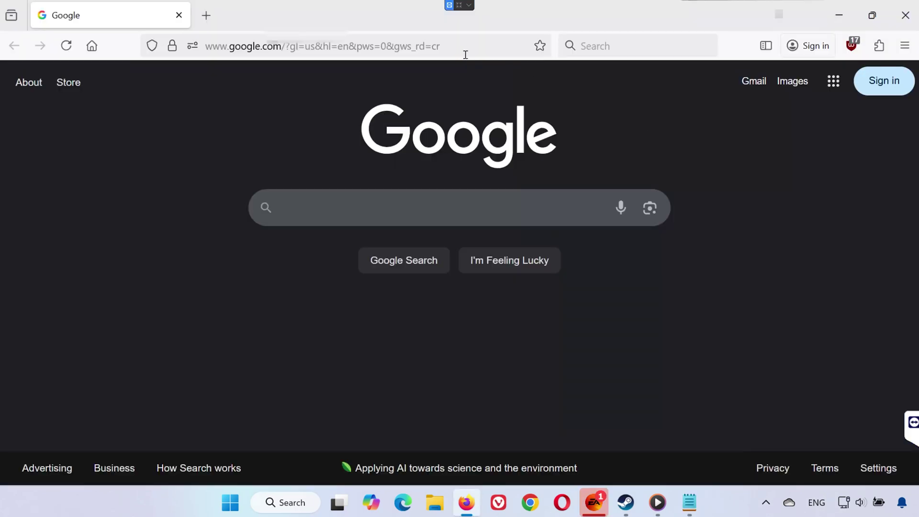
{"action": "left_click", "coordinate": [454, 46]}
{"action": "right_click", "coordinate": [456, 46]}
{"action": "left_click", "coordinate": [491, 198]}
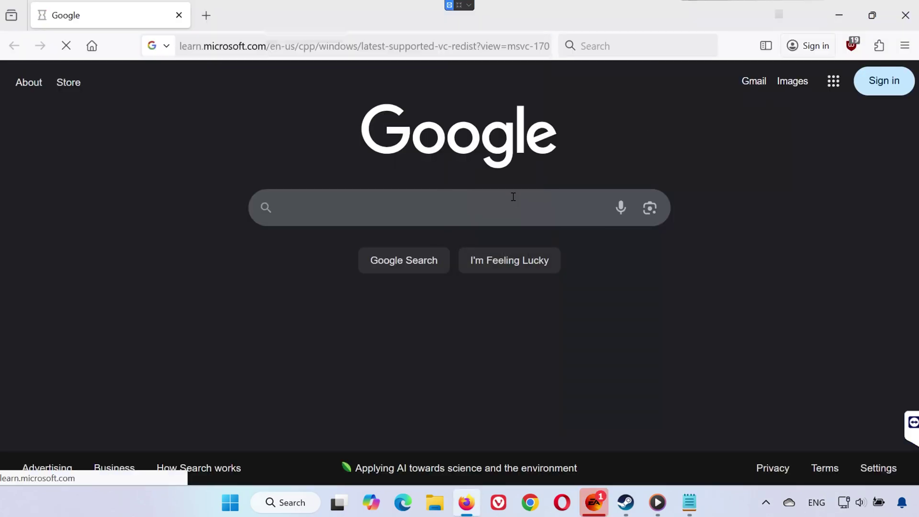
{"action": "scroll", "coordinate": [507, 233], "scroll_direction": "down", "scroll_amount": 10}
{"action": "left_click", "coordinate": [341, 232]}
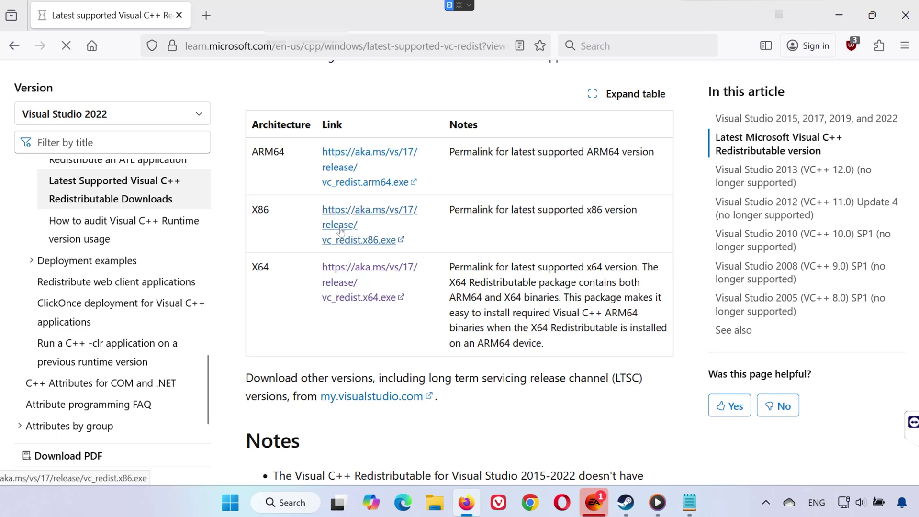
{"action": "left_click", "coordinate": [349, 303]}
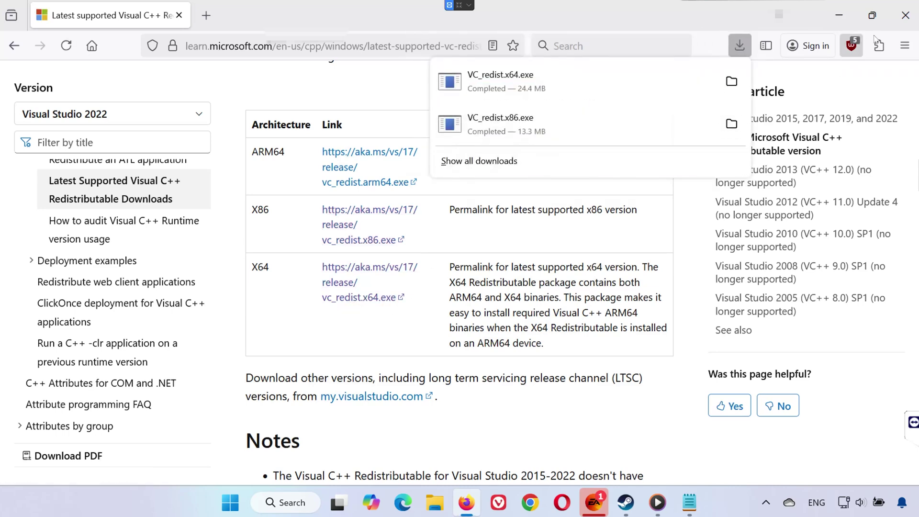
{"action": "left_click", "coordinate": [902, 19]}
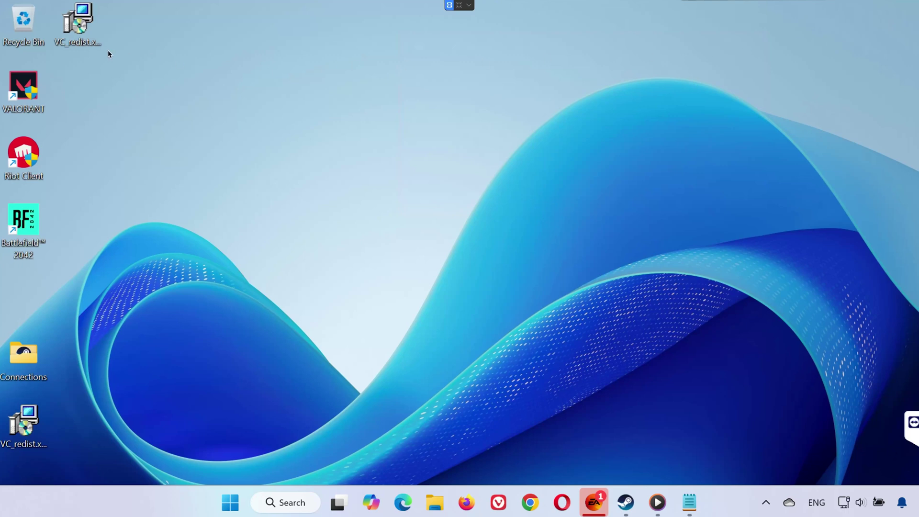
Install the x64 Visual C++ 2015-2022 Redistributable, accepting the license
{"action": "left_click", "coordinate": [334, 267]}
{"action": "double_click", "coordinate": [79, 22]}
{"action": "left_click", "coordinate": [302, 305]}
{"action": "left_click", "coordinate": [549, 337]}
{"action": "left_click", "coordinate": [400, 376]}
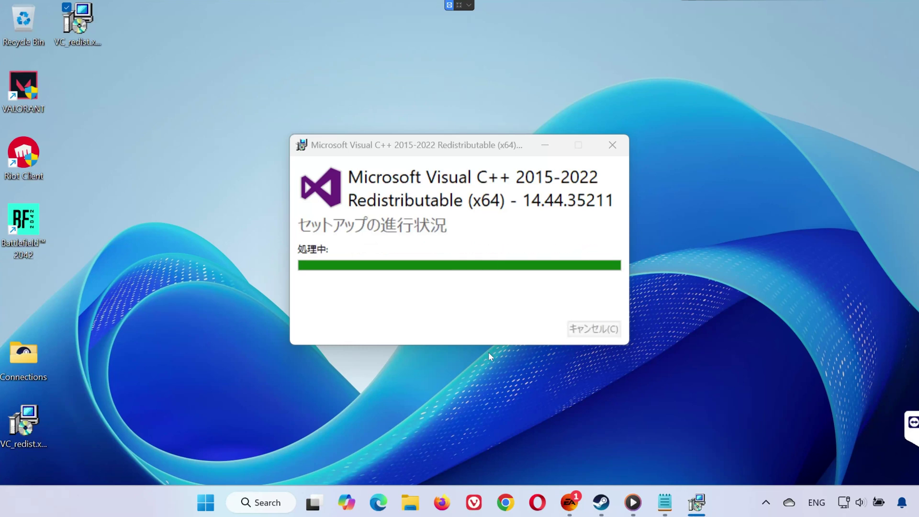
{"action": "left_click", "coordinate": [594, 329]}
Install the x86 Visual C++ 2015-2022 Redistributable 14.44.35211, accepting the license
{"action": "double_click", "coordinate": [22, 420]}
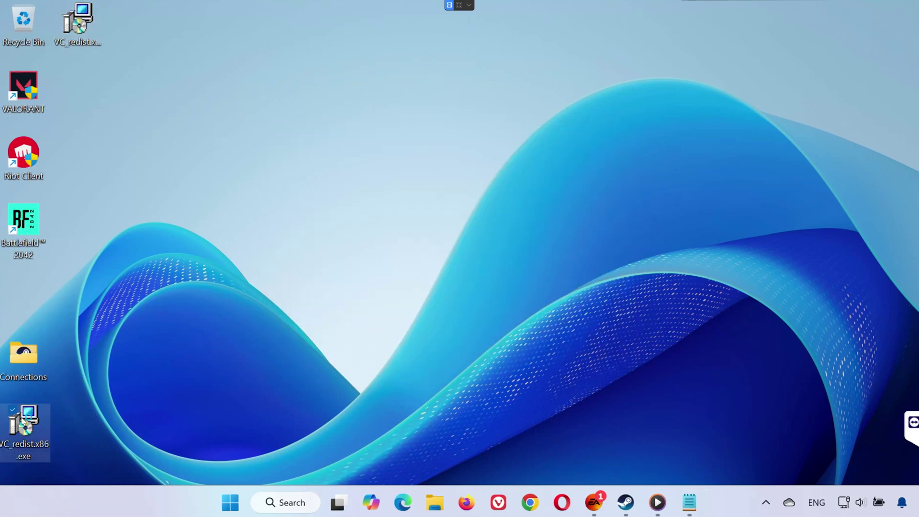
{"action": "left_click", "coordinate": [335, 306]}
{"action": "left_click", "coordinate": [528, 335]}
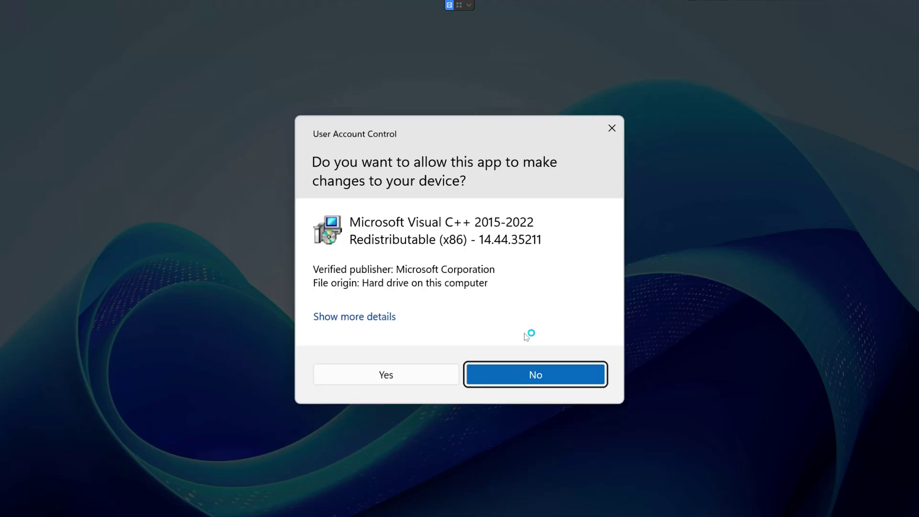
{"action": "left_click", "coordinate": [386, 375]}
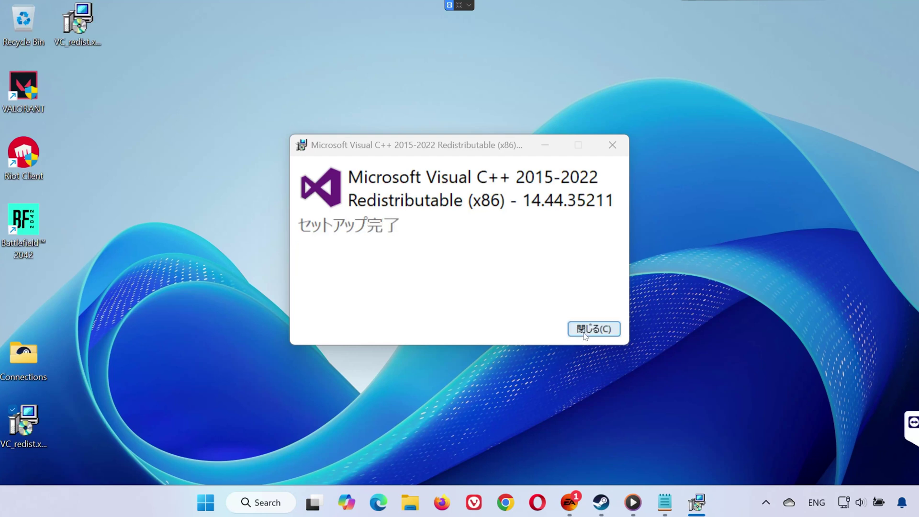
{"action": "left_click", "coordinate": [584, 330]}
Open Battlefield 2042's properties and type '-dx112' into the advanced launch options
{"action": "scroll", "coordinate": [613, 290], "scroll_direction": "down", "scroll_amount": 3}
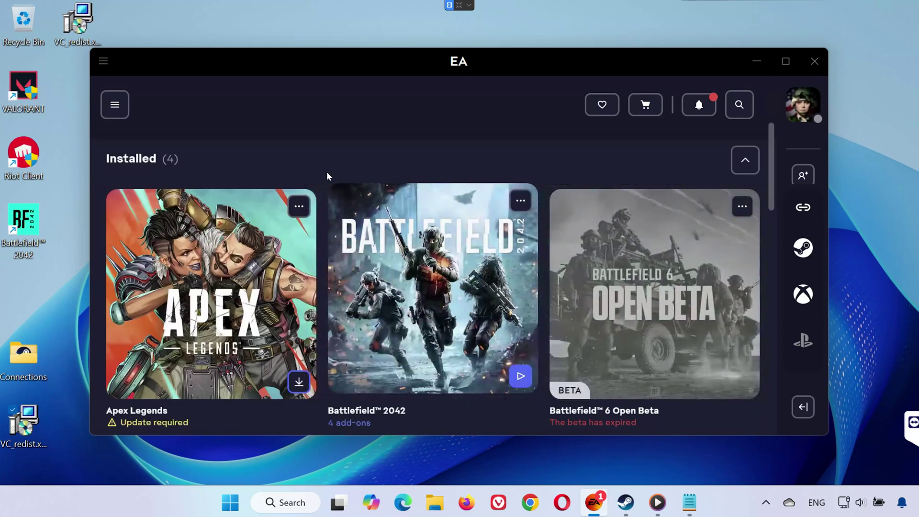
{"action": "left_click", "coordinate": [521, 203]}
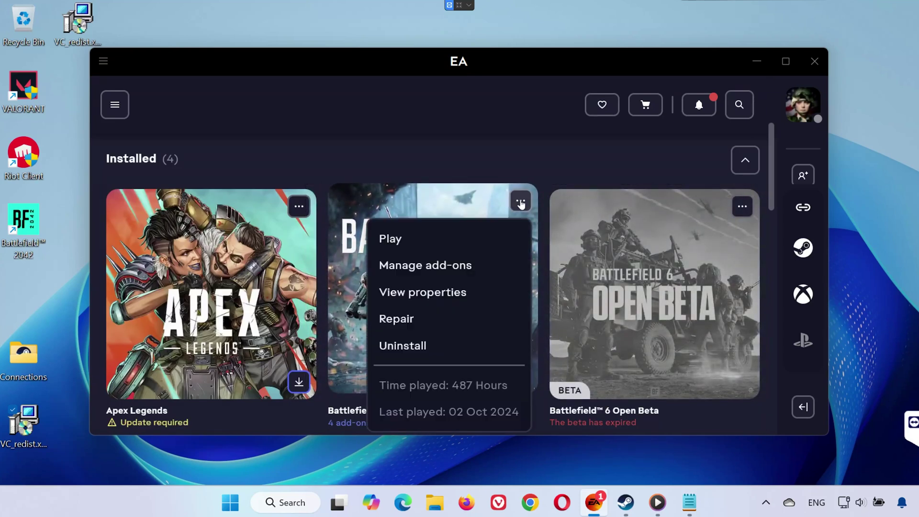
{"action": "left_click", "coordinate": [470, 292]}
{"action": "scroll", "coordinate": [470, 289], "scroll_direction": "down", "scroll_amount": 3}
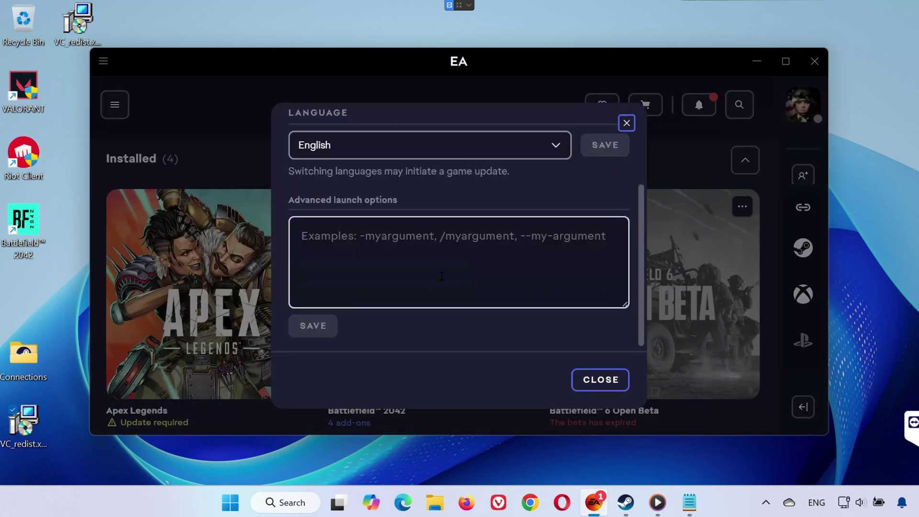
{"action": "left_click", "coordinate": [470, 289]}
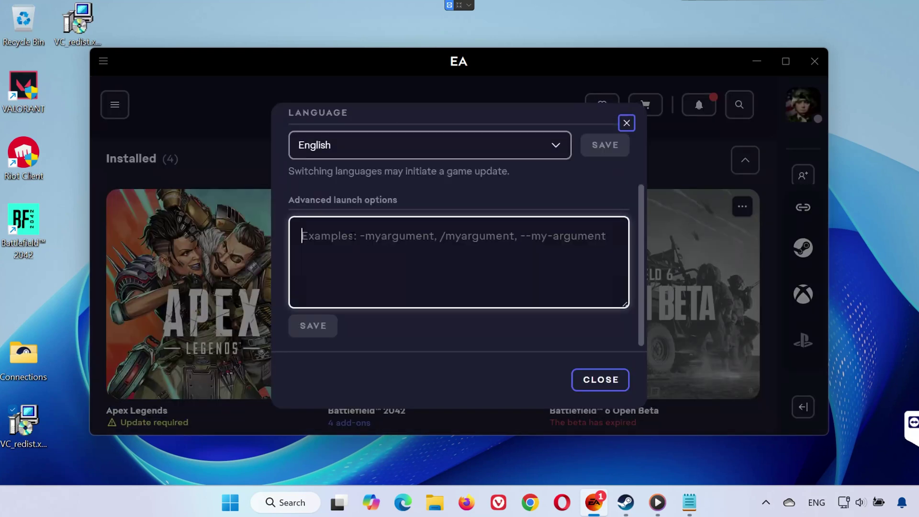
{"action": "type", "text": "-"}
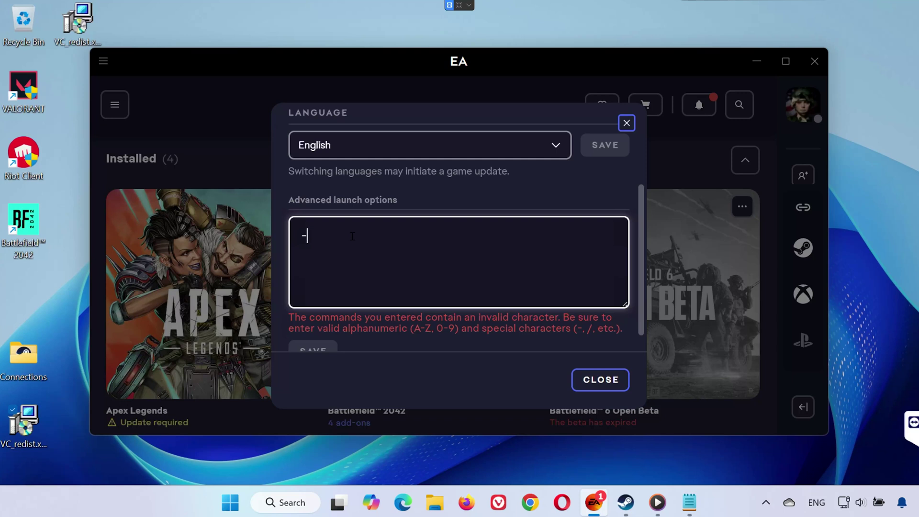
{"action": "type", "text": "dx11"}
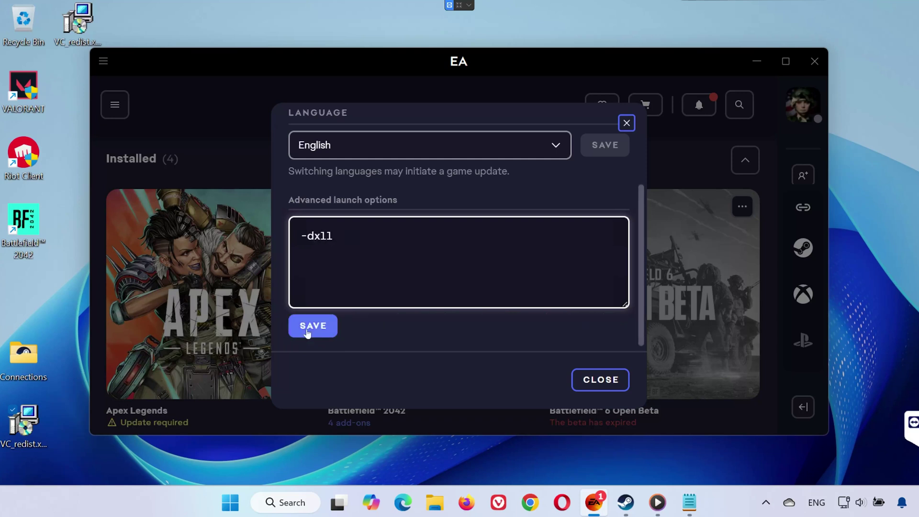
{"action": "type", "text": "2"}
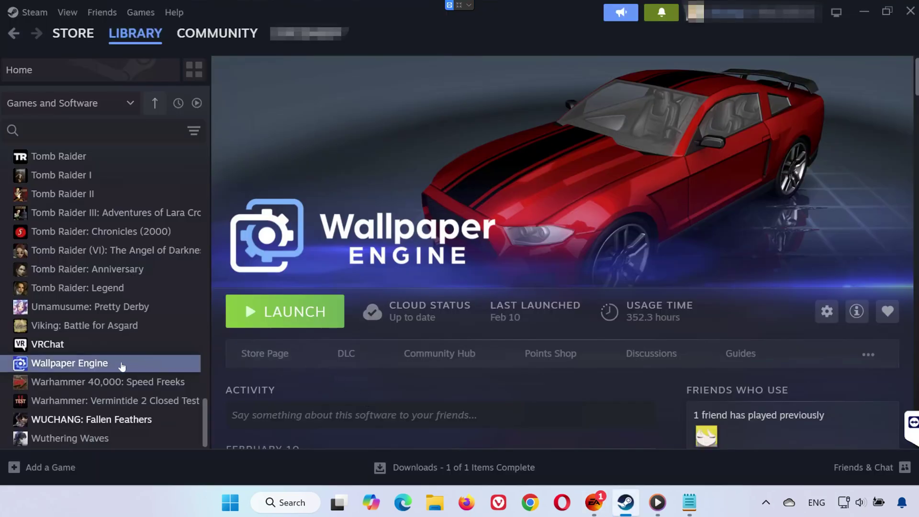
Enter -dx11 as Wallpaper Engine's launch option in its Steam properties
{"action": "right_click", "coordinate": [119, 367]}
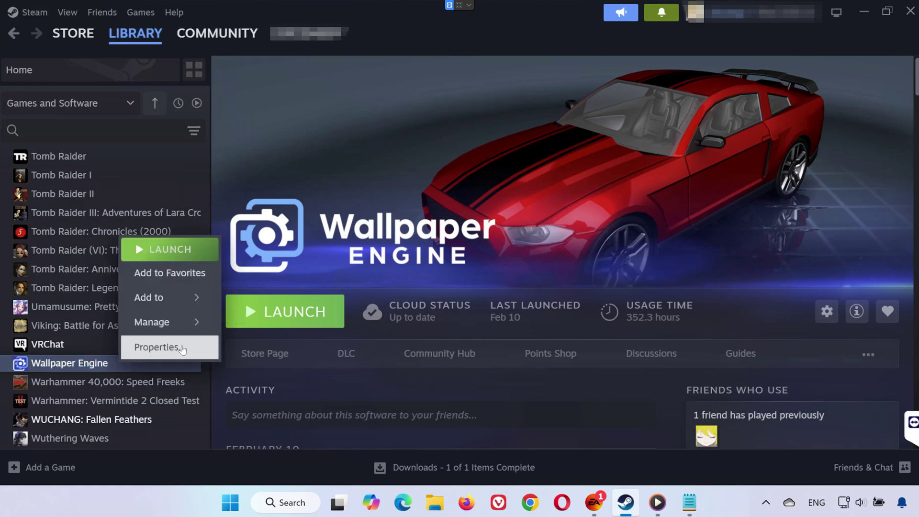
{"action": "left_click", "coordinate": [157, 347]}
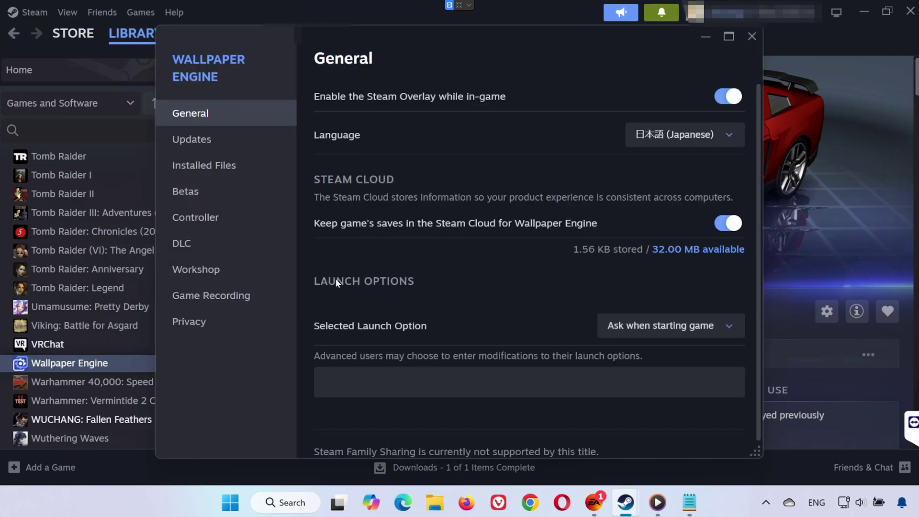
{"action": "left_click", "coordinate": [360, 377]}
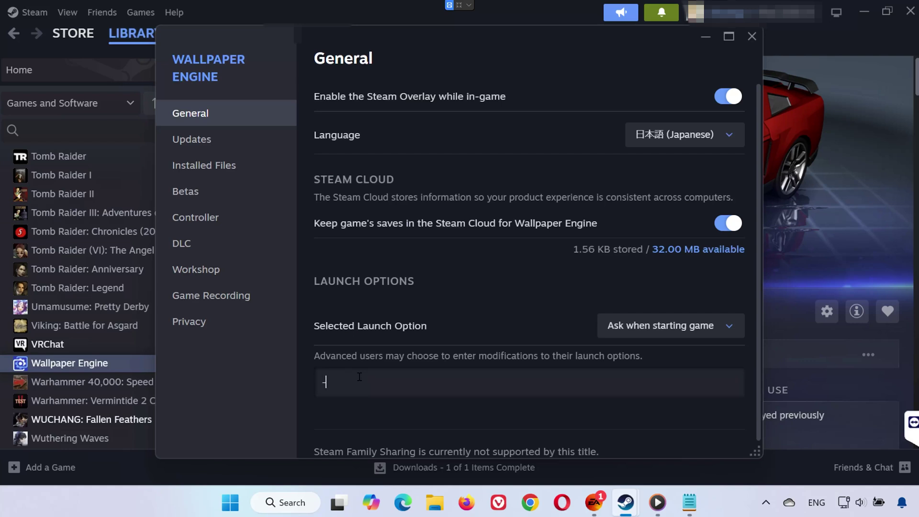
{"action": "type", "text": "-dx11"}
Close Wallpaper Engine's properties and launch Battlefield 2042 from the EA app Library
{"action": "left_click", "coordinate": [753, 36]}
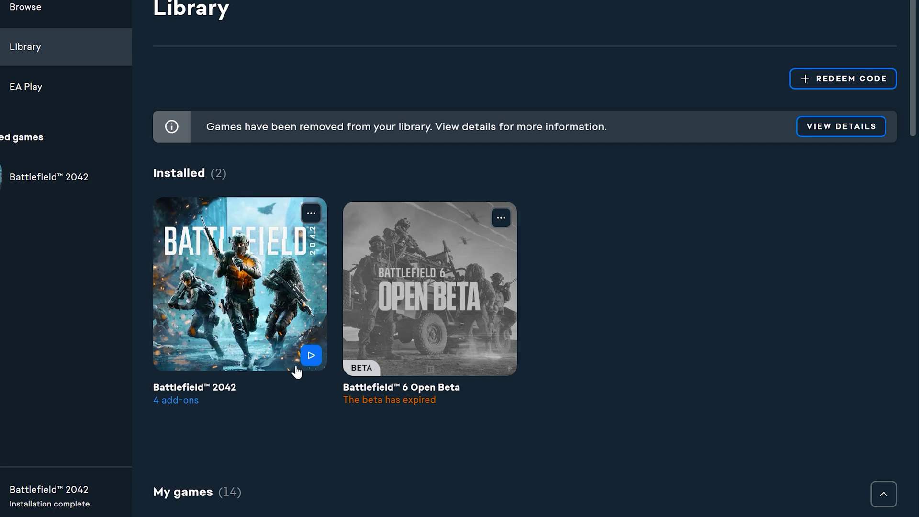
{"action": "left_click", "coordinate": [312, 359]}
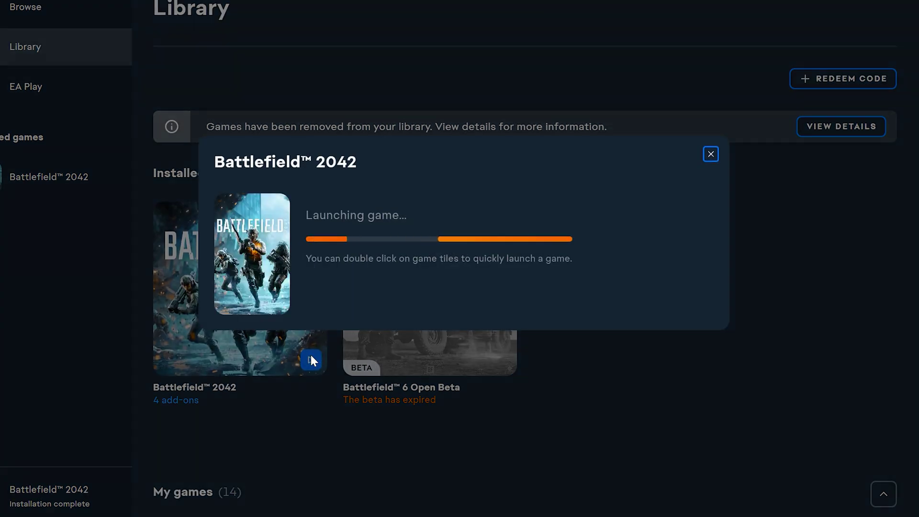